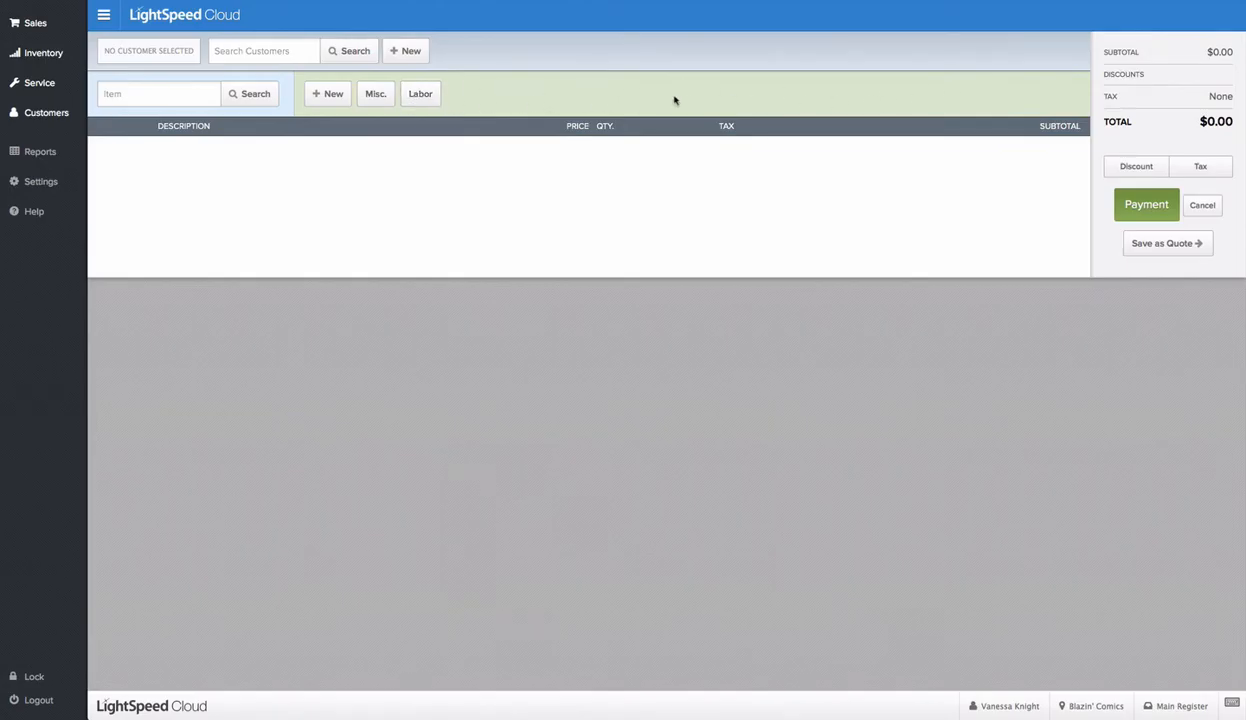
- Add a Submenu-type button titled "Common" to the Register: Sale Tab custom menu
{"action": "left_click", "coordinate": [40, 182]}
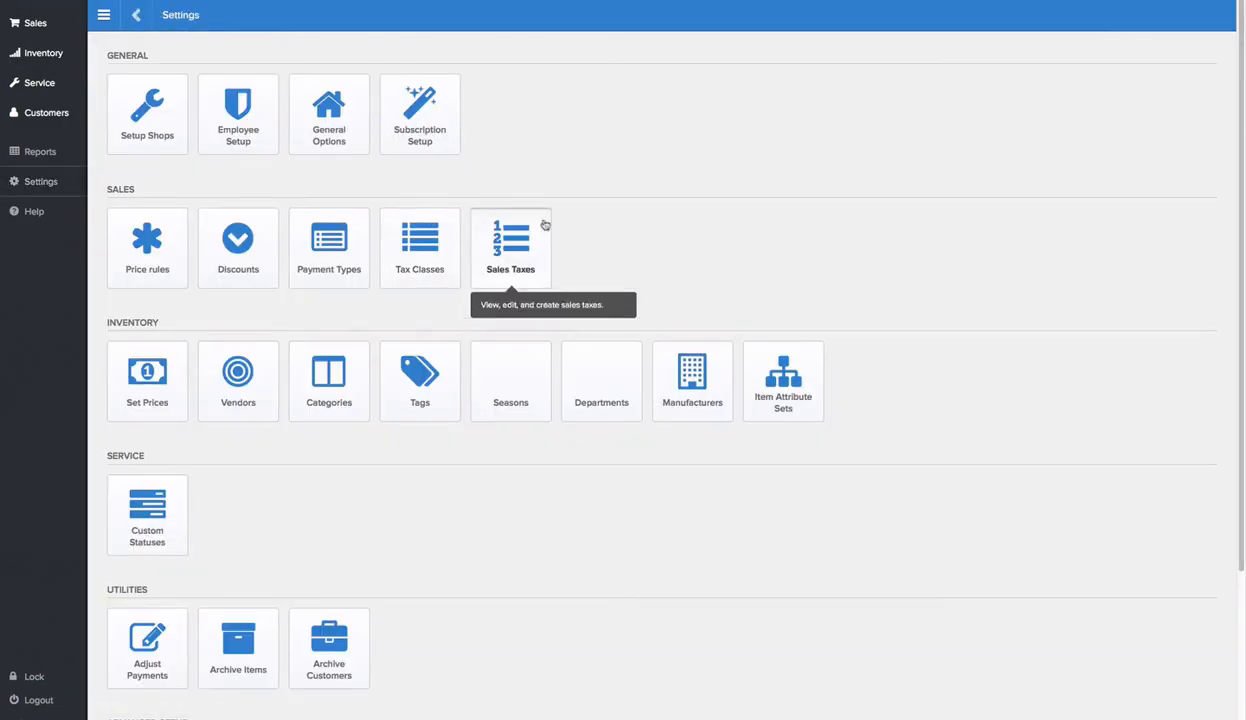
{"action": "scroll", "coordinate": [631, 231], "scroll_direction": "down", "scroll_amount": 3}
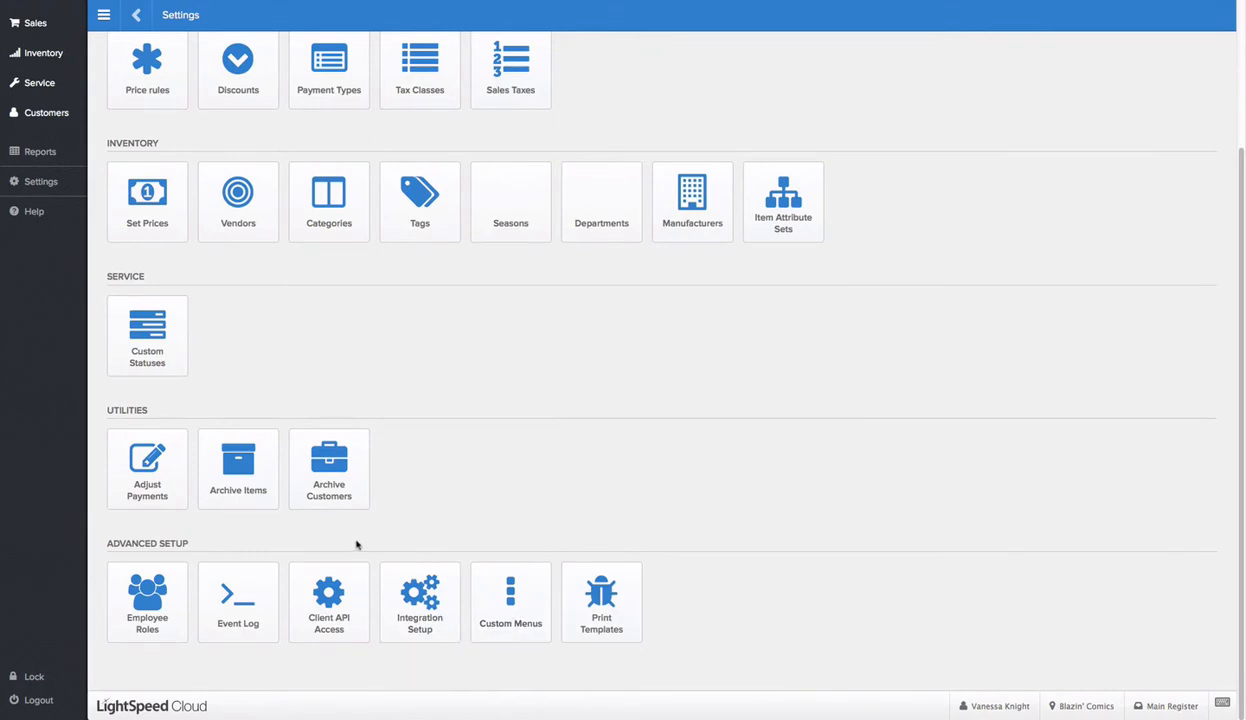
{"action": "left_click", "coordinate": [514, 598]}
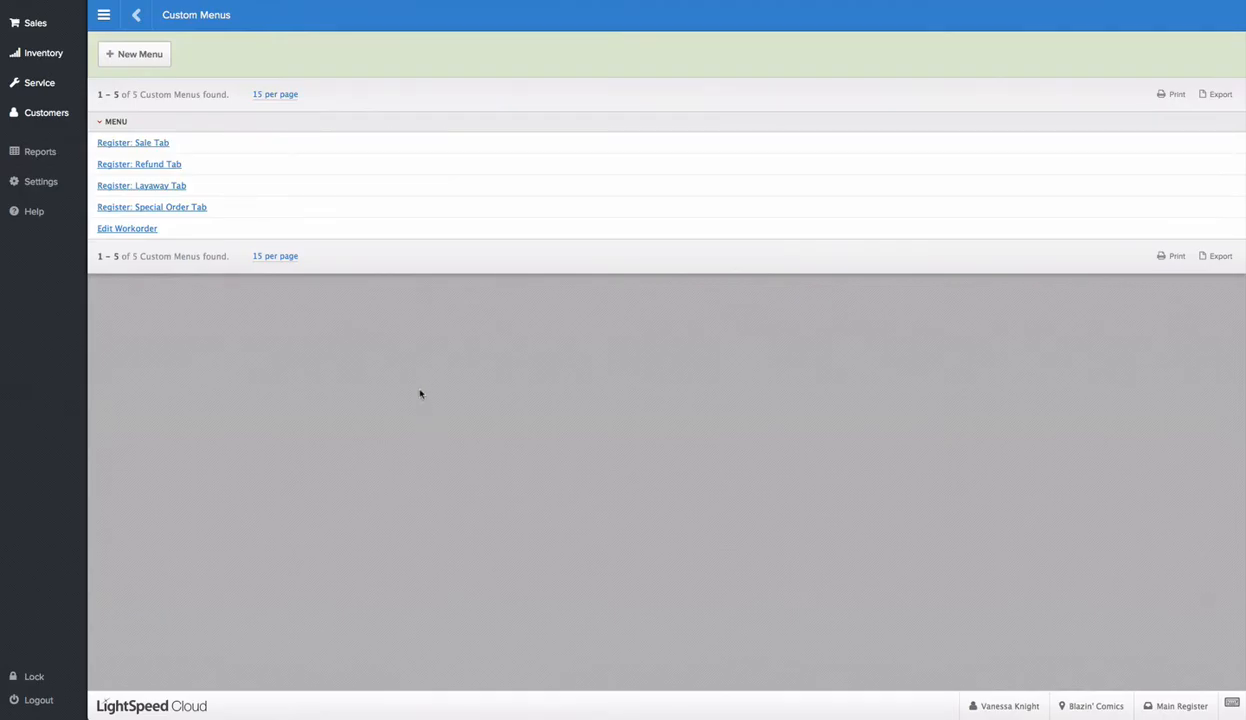
{"action": "left_click", "coordinate": [144, 145]}
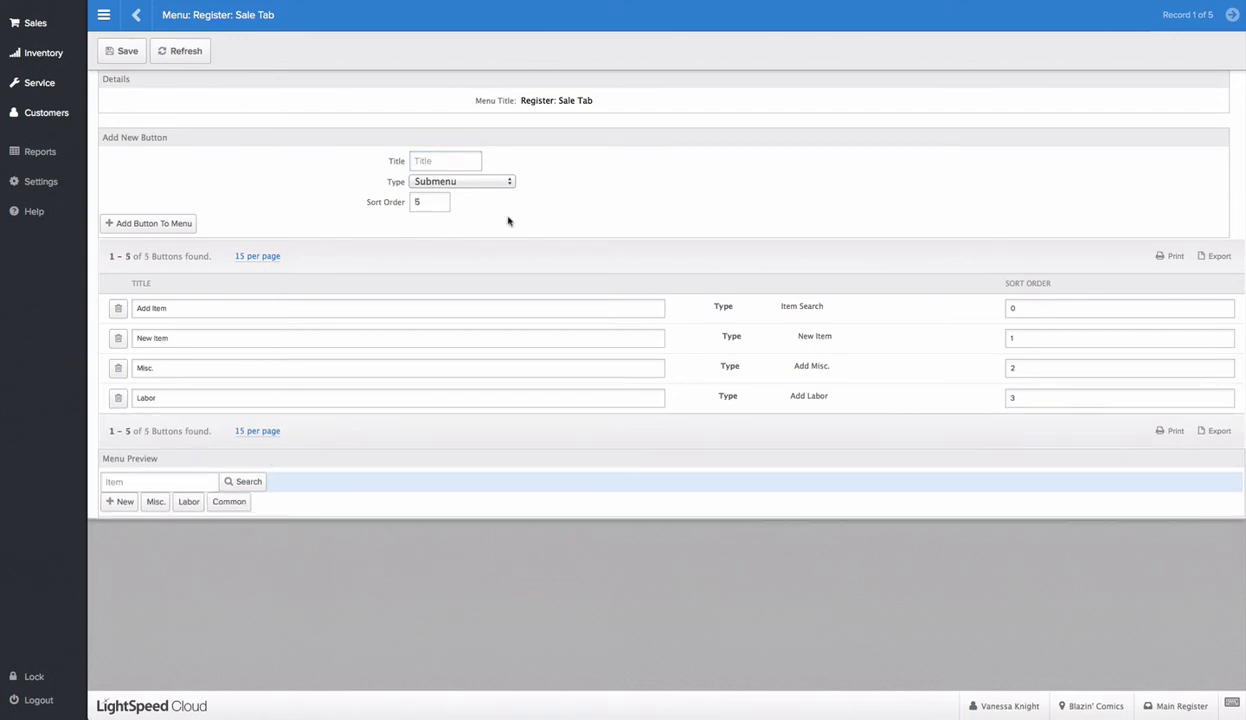
{"action": "left_click", "coordinate": [412, 160]}
{"action": "type", "text": "Common"}
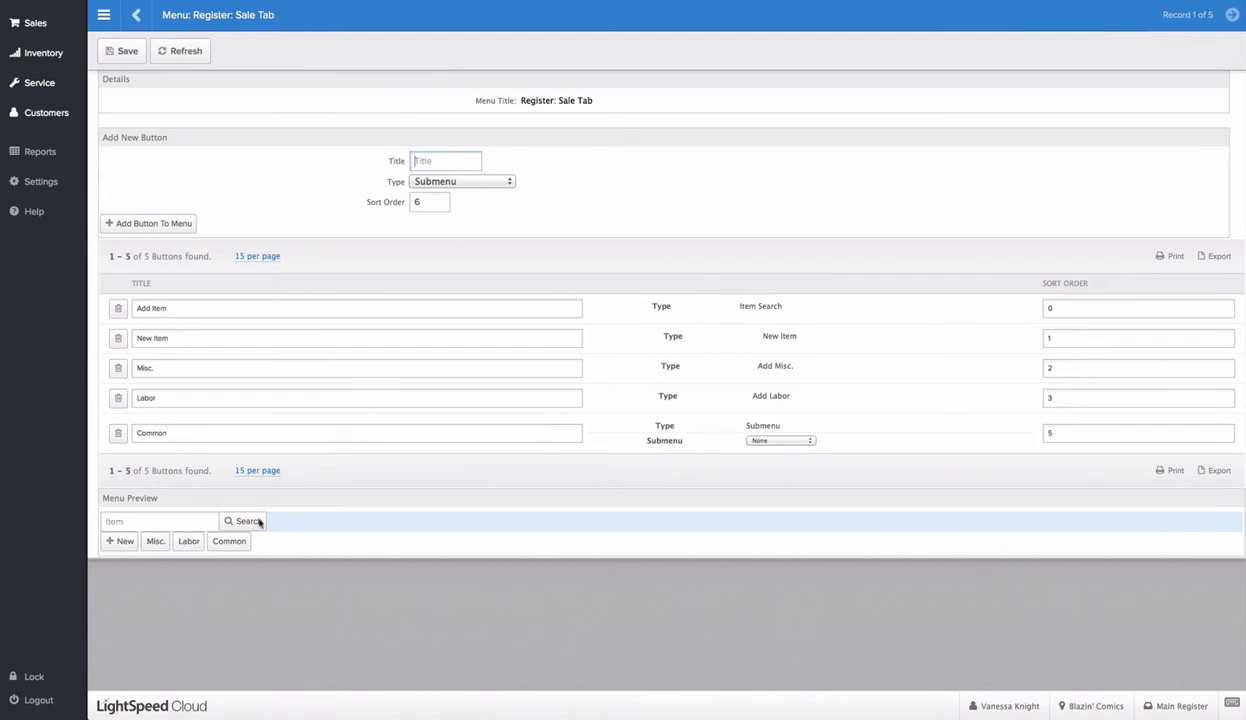
- Create a new submenu named "Common Items" and assign it to the Common button
{"action": "left_click", "coordinate": [222, 541]}
{"action": "left_click", "coordinate": [764, 441]}
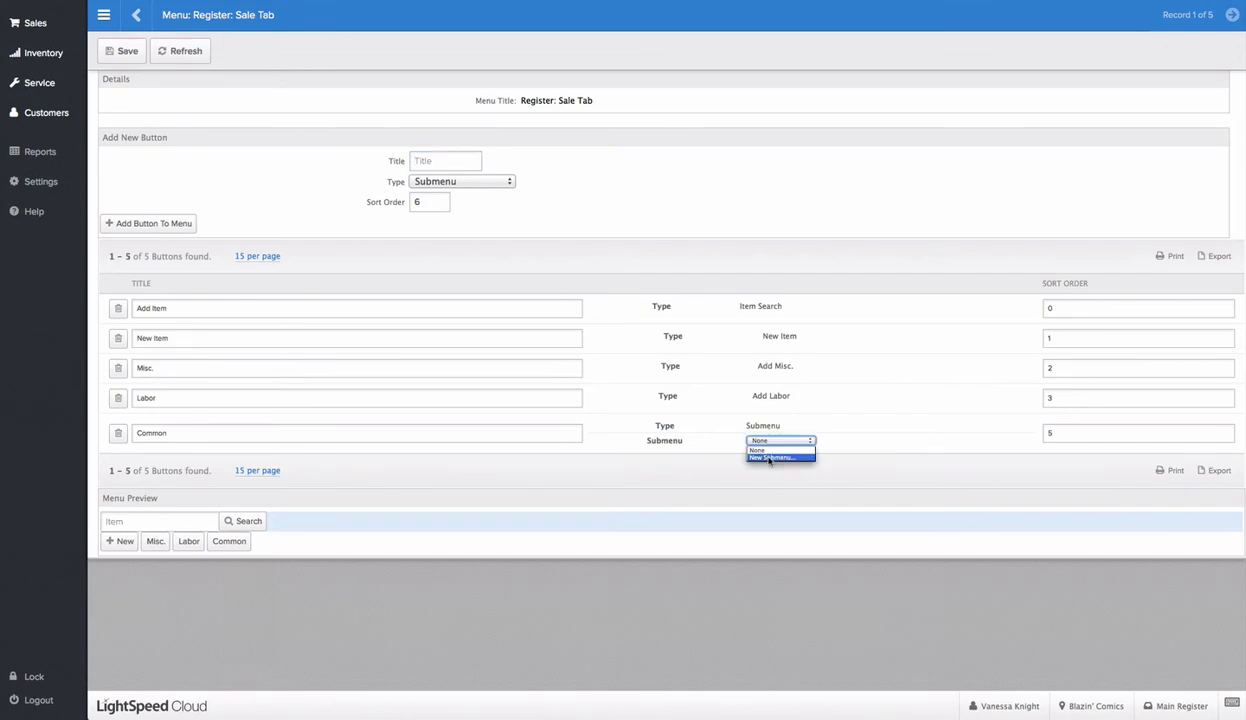
{"action": "left_click", "coordinate": [769, 457]}
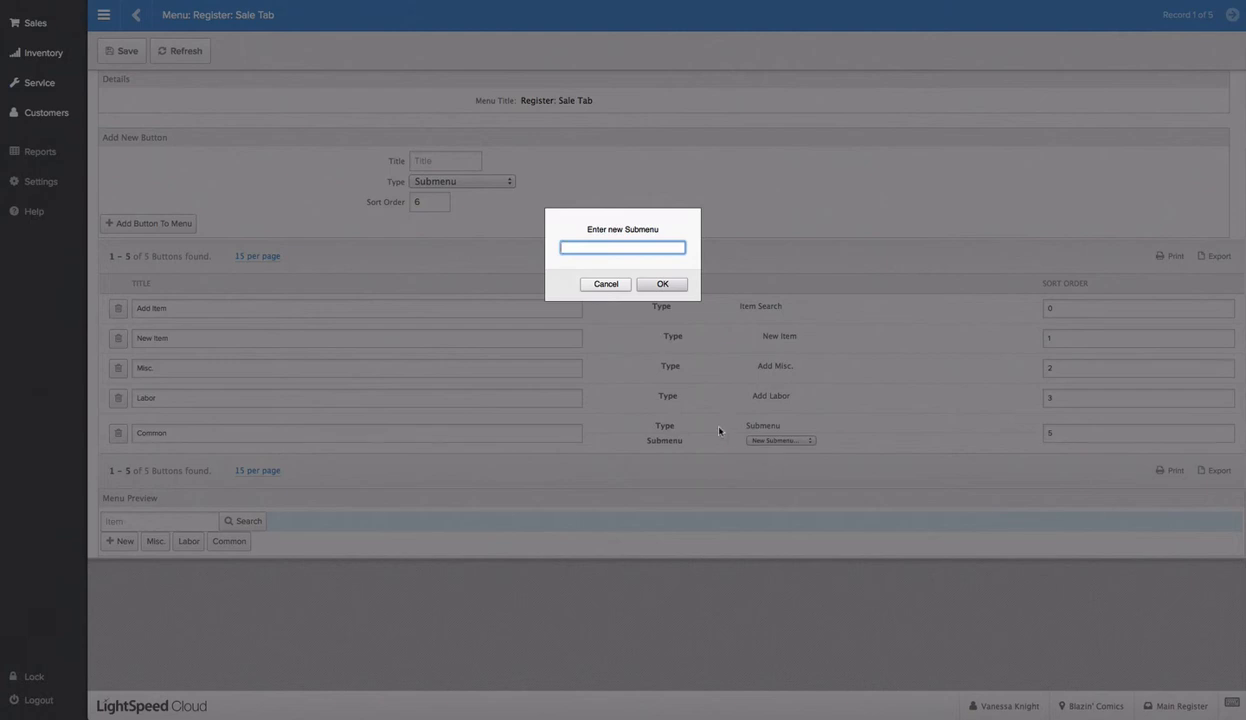
{"action": "type", "text": "Common Items"}
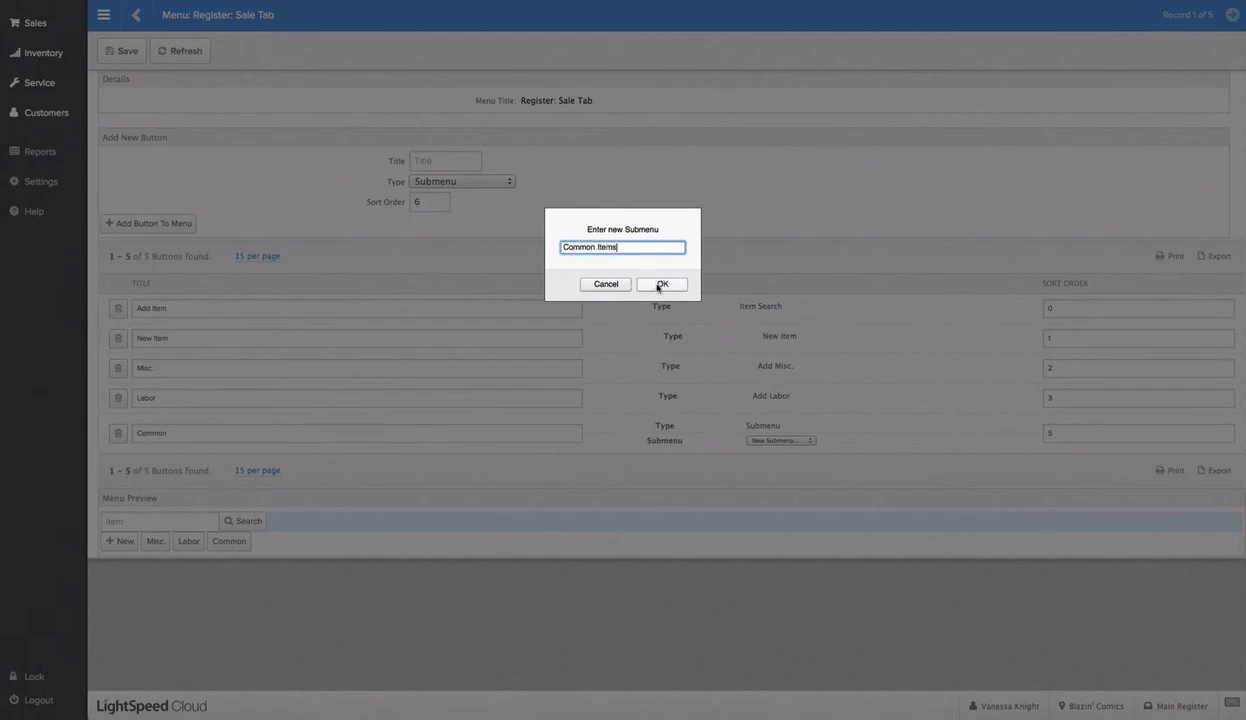
{"action": "left_click", "coordinate": [660, 285]}
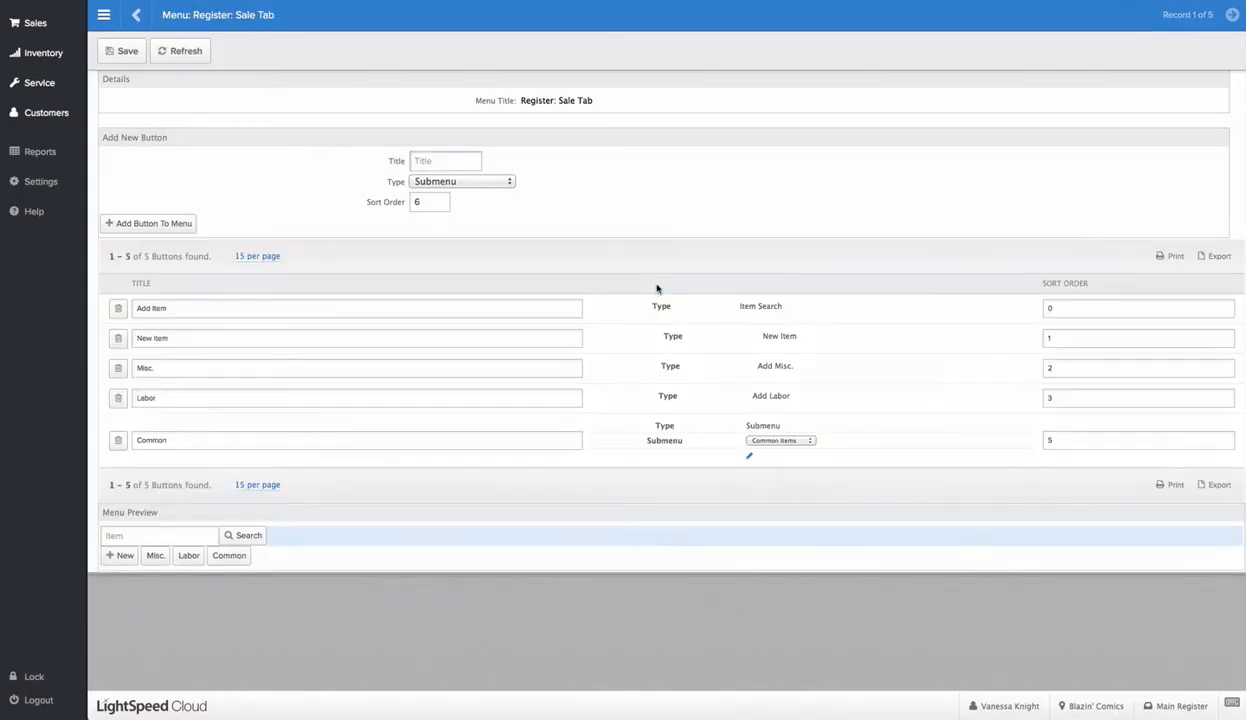
- Open the Common Items submenu for editing and add an Add Item(s) button titled "Test Item #1"
{"action": "left_click", "coordinate": [749, 455]}
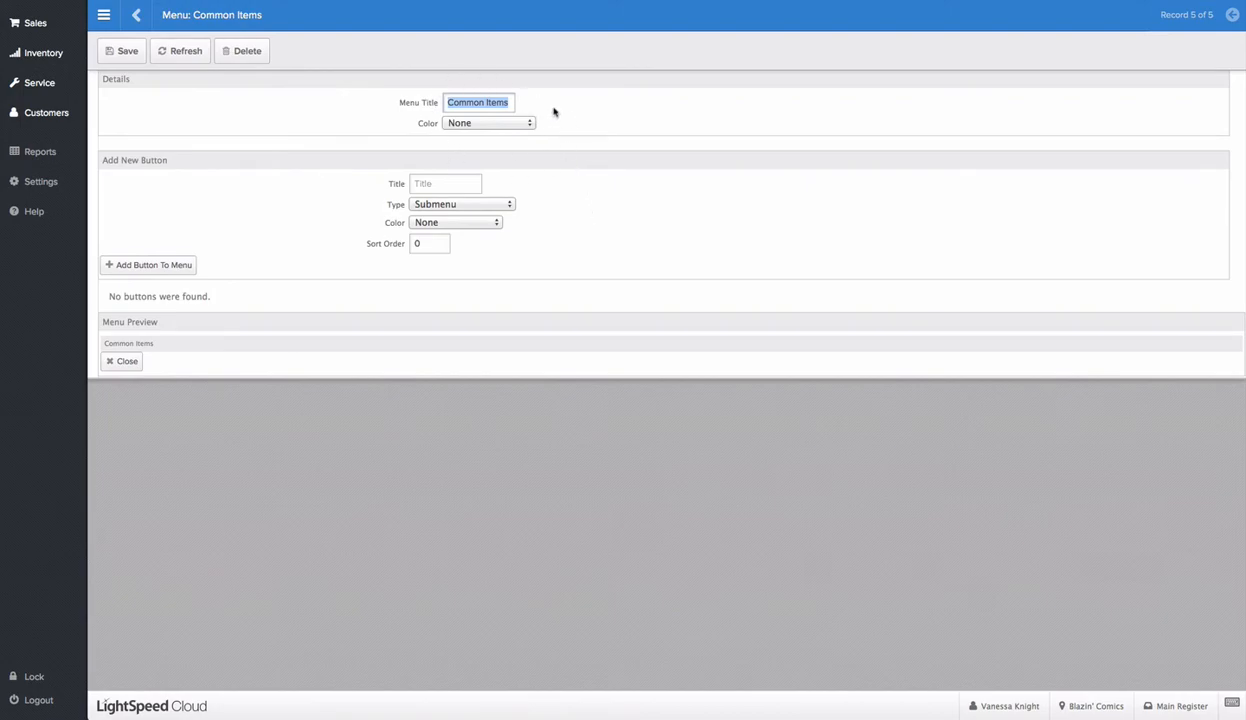
{"action": "left_click", "coordinate": [447, 187]}
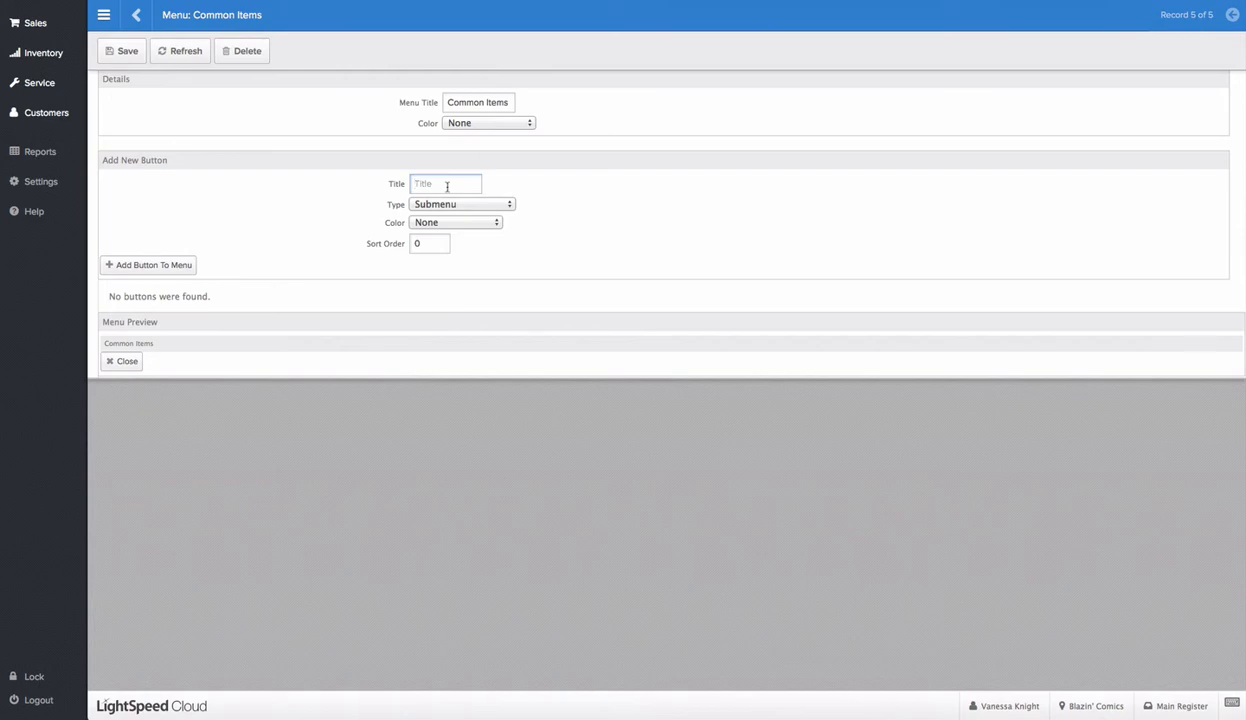
{"action": "left_click", "coordinate": [467, 205]}
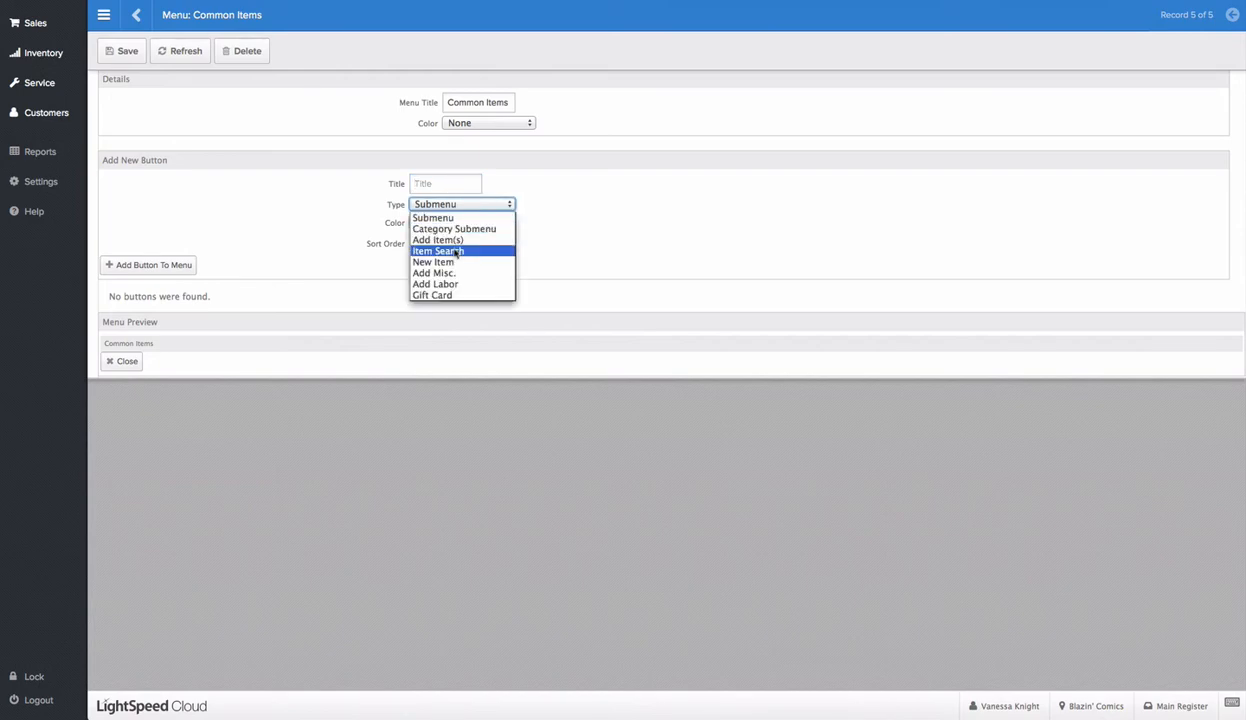
{"action": "left_click", "coordinate": [444, 240]}
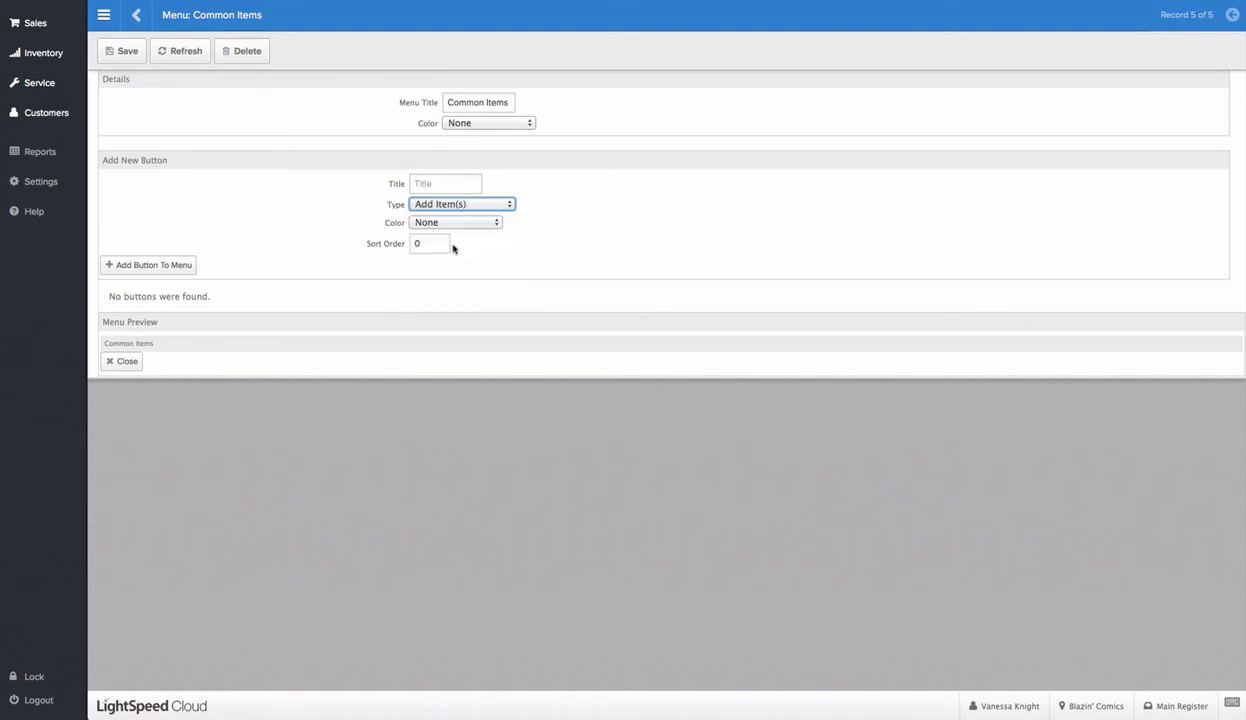
{"action": "left_click", "coordinate": [430, 183]}
{"action": "type", "text": "Test Item"}
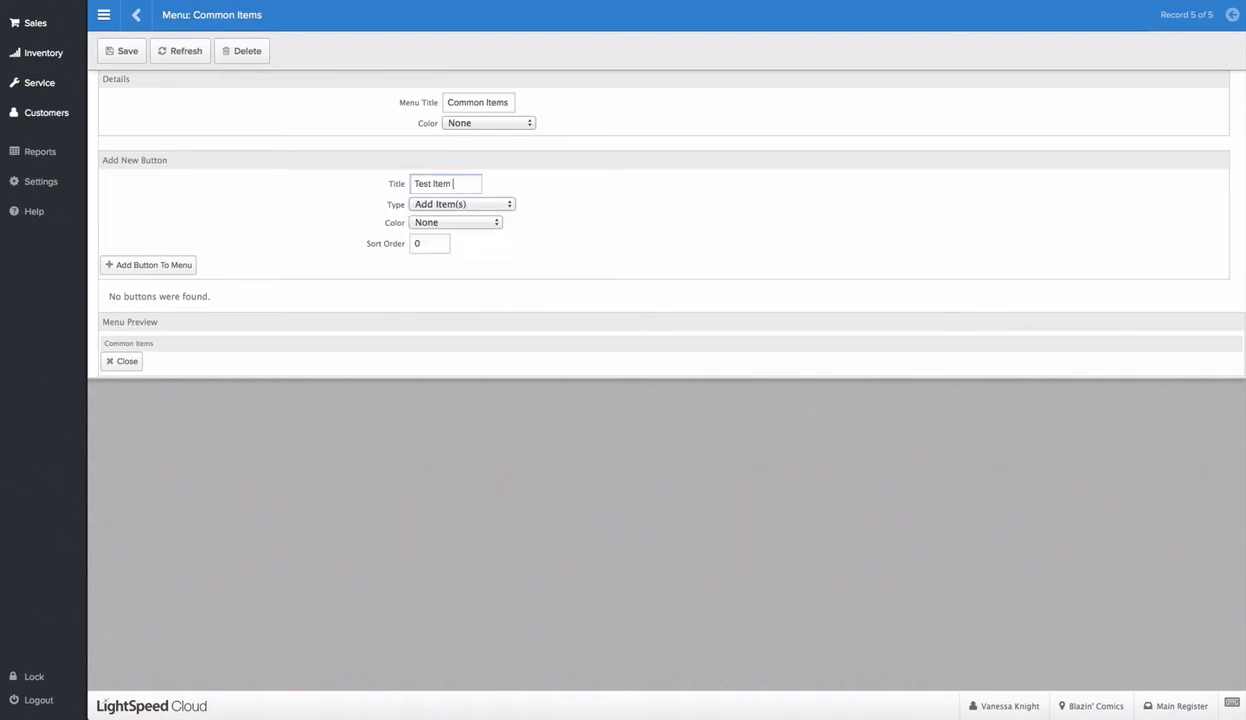
{"action": "type", "text": " #1"}
{"action": "left_click", "coordinate": [165, 267]}
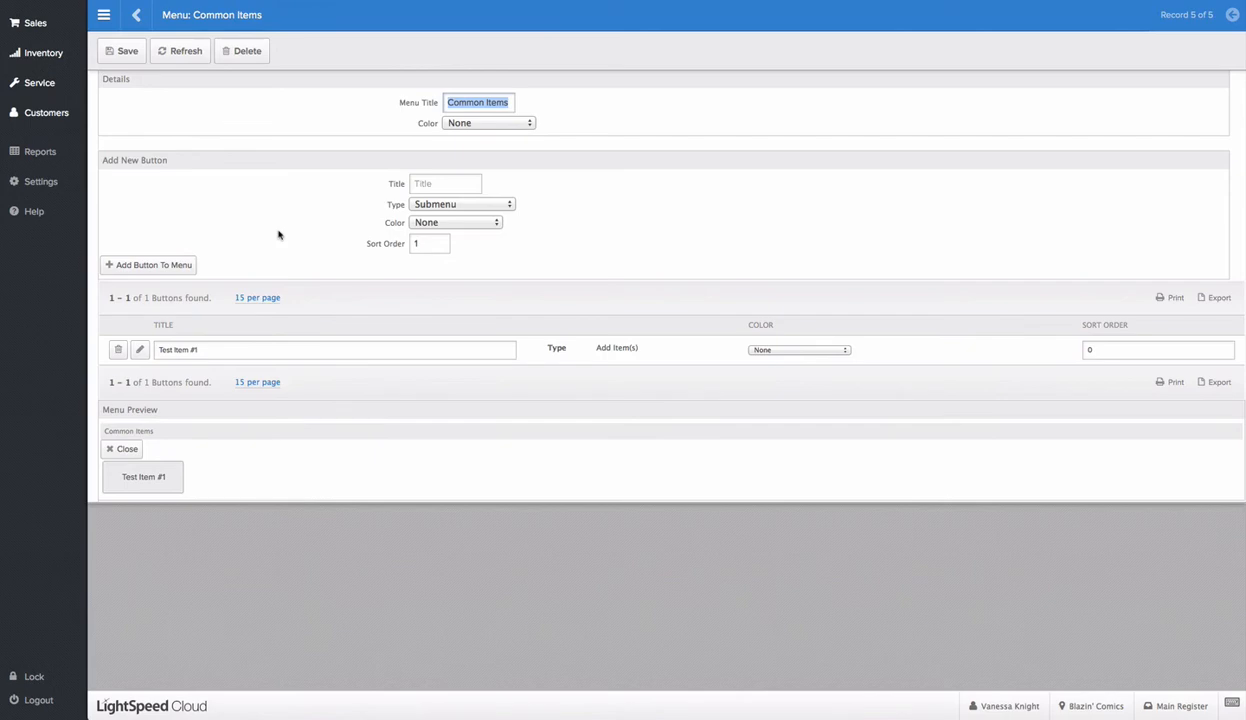
- Add a second Add Item(s) button titled "Test Item #2" to the Common Items menu
{"action": "left_click", "coordinate": [424, 184]}
{"action": "type", "text": "Test"}
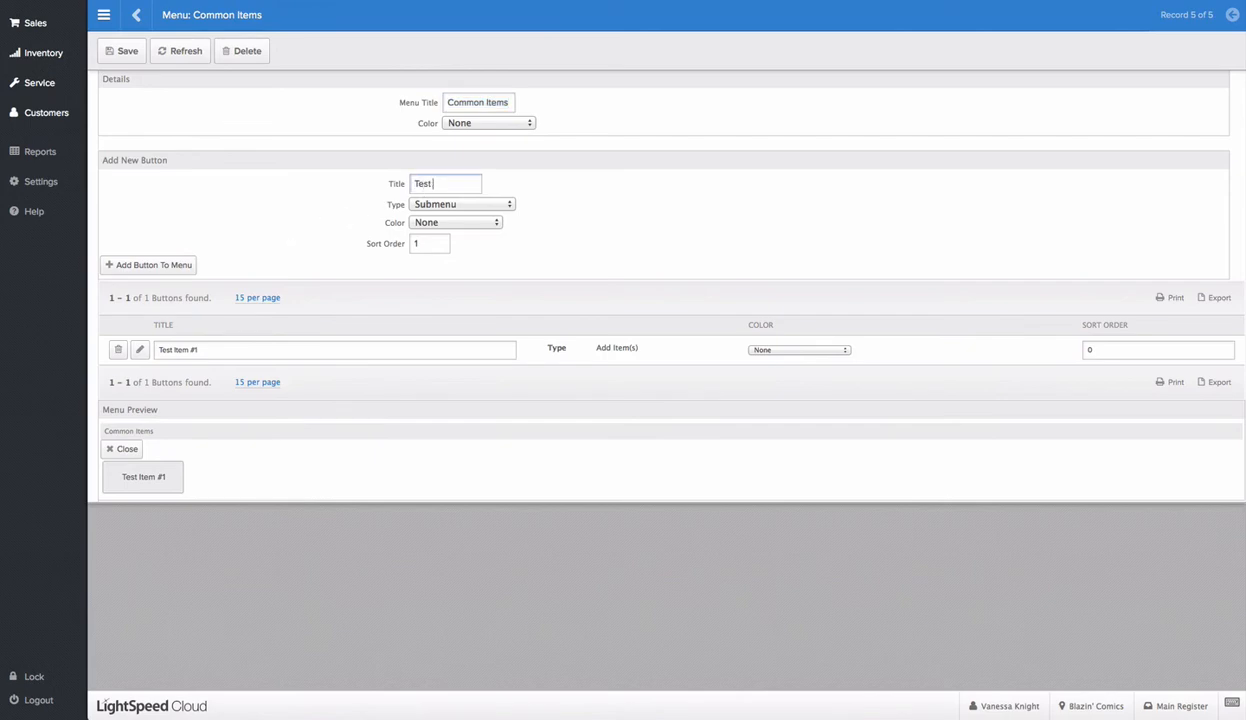
{"action": "type", "text": " Item #2"}
{"action": "left_click", "coordinate": [446, 205]}
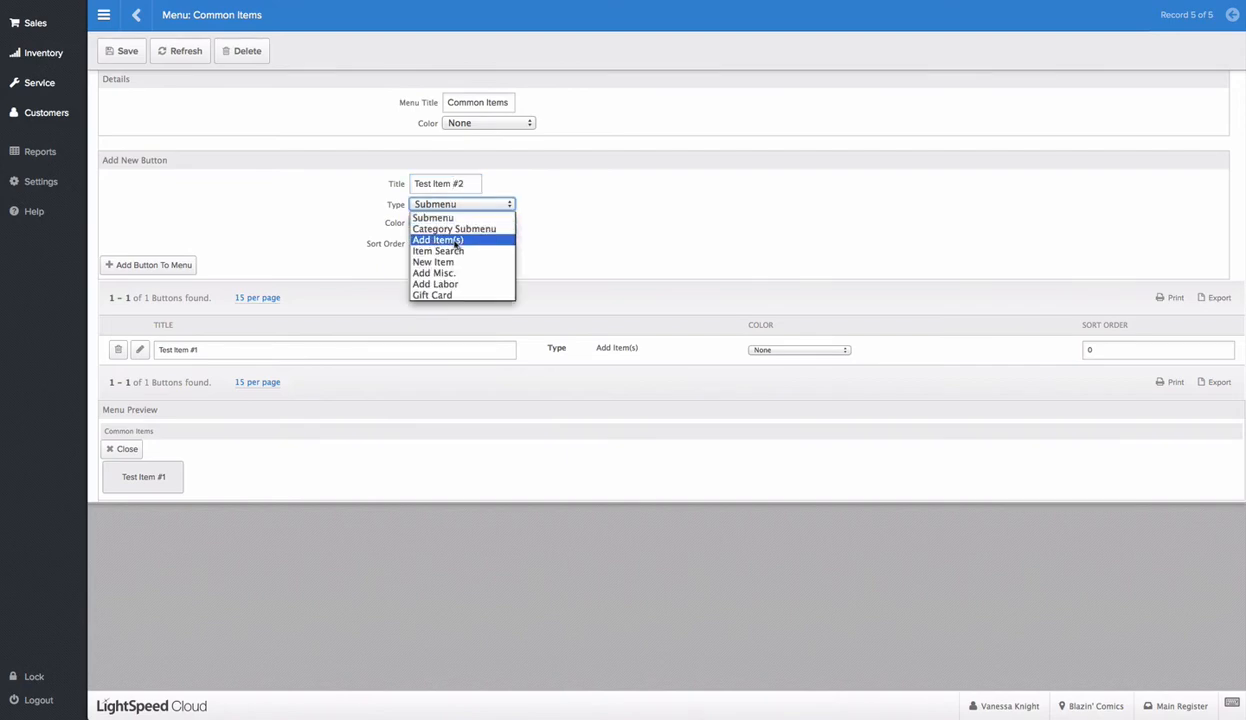
{"action": "key", "text": "Escape"}
{"action": "key", "text": "Up"}
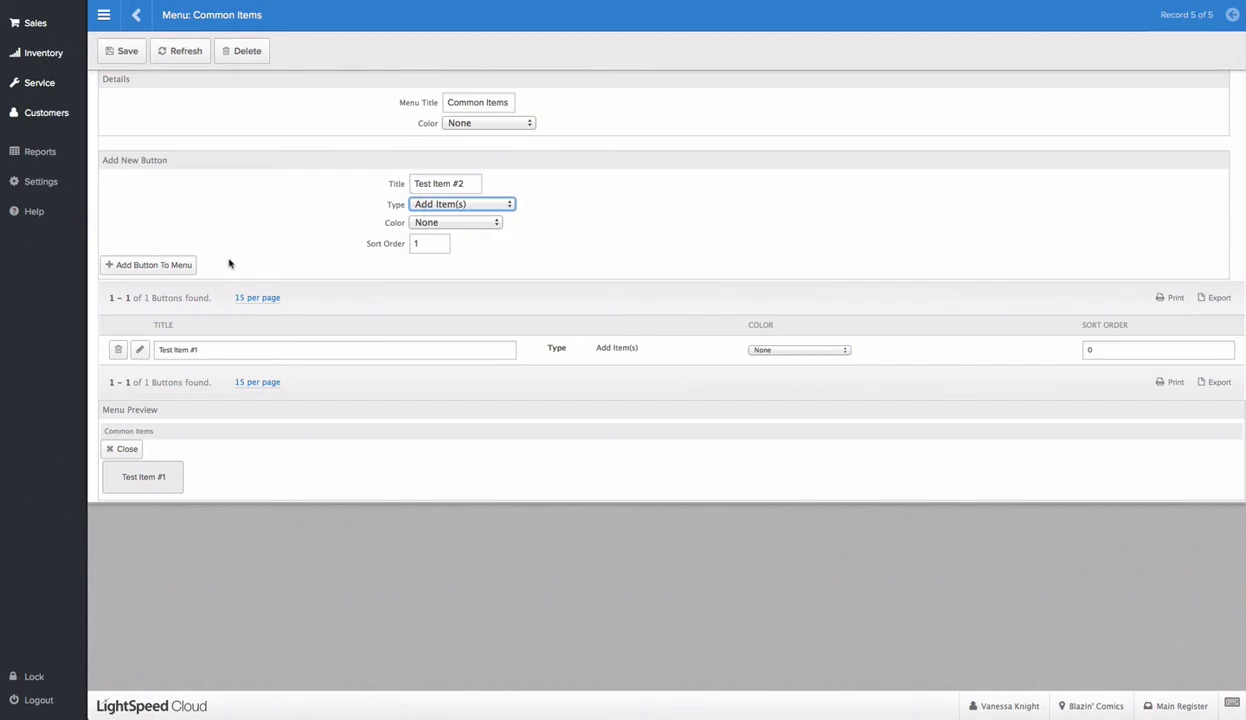
{"action": "left_click", "coordinate": [169, 269]}
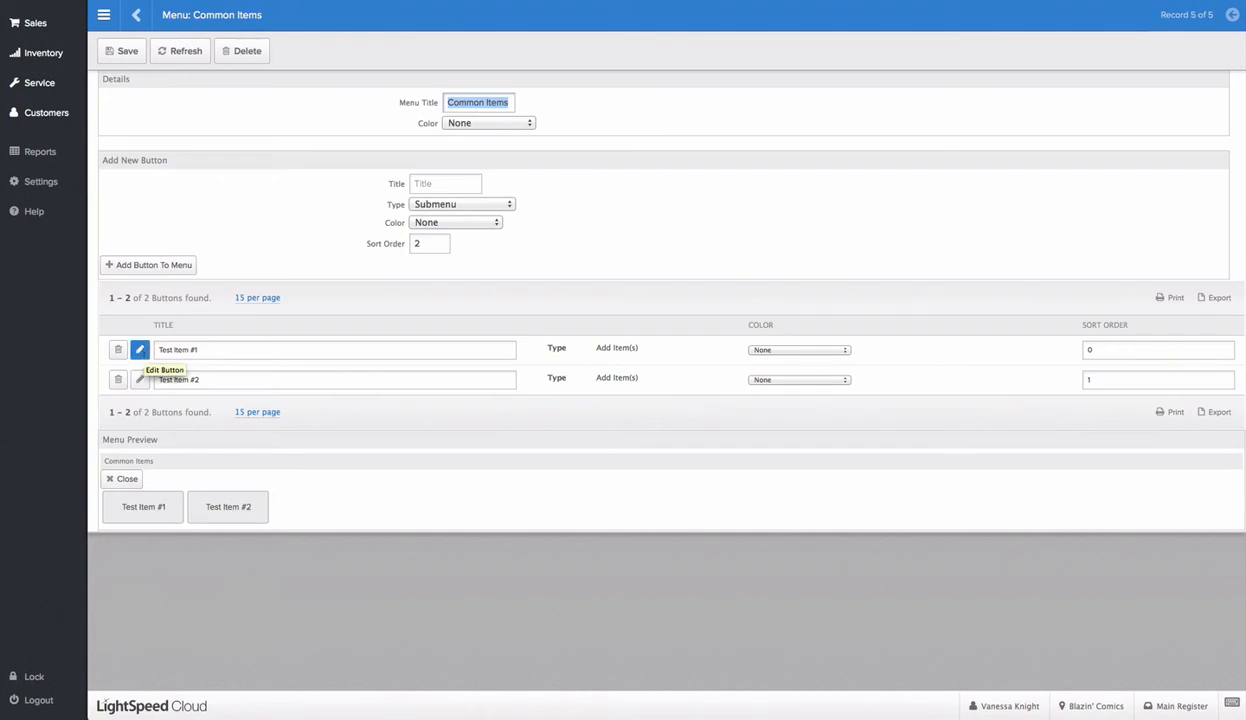
- Link the $5.00 inventory item "Test Item #1" to the Test Item #1 button and save it
{"action": "left_click", "coordinate": [140, 350]}
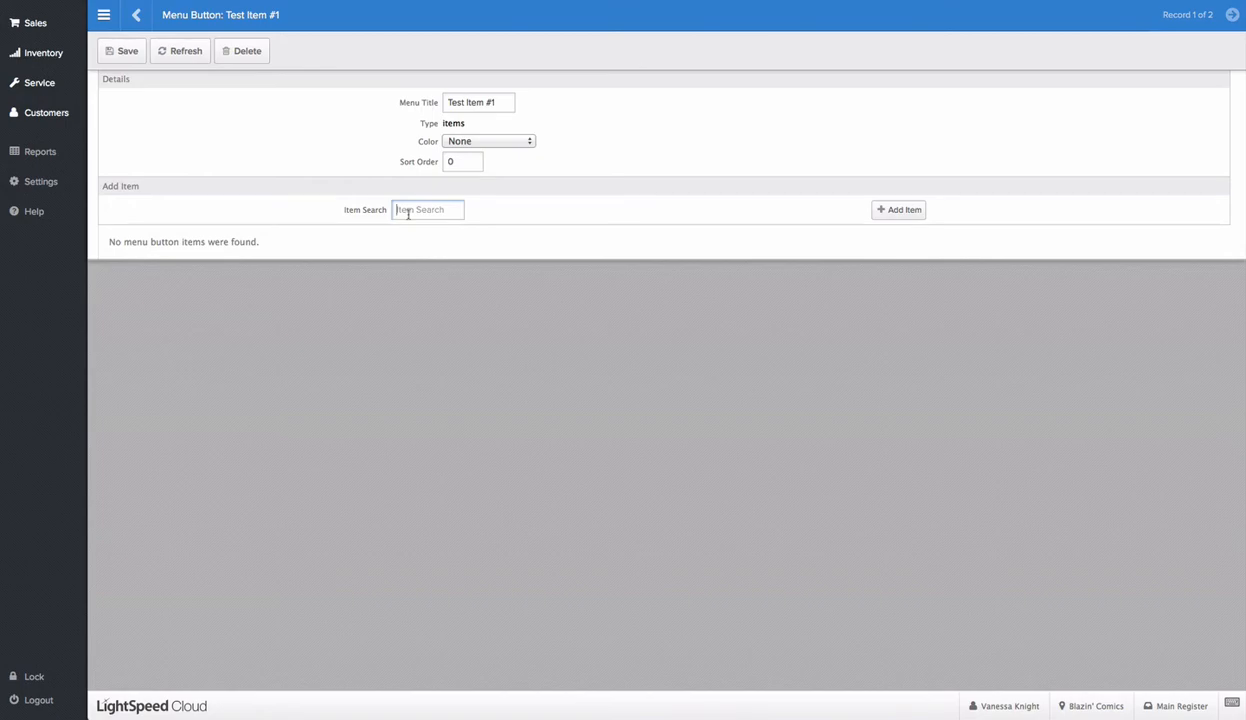
{"action": "type", "text": "Test Item #1"}
{"action": "key", "text": "Return"}
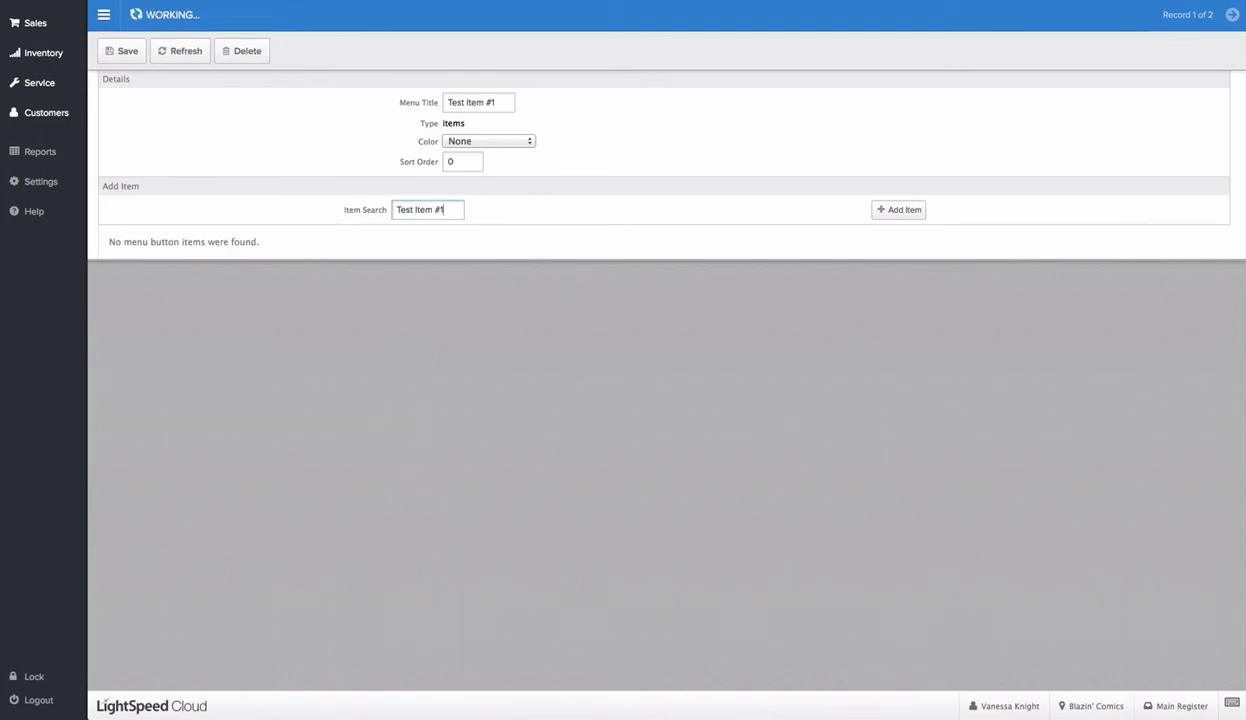
{"action": "left_click", "coordinate": [122, 190]}
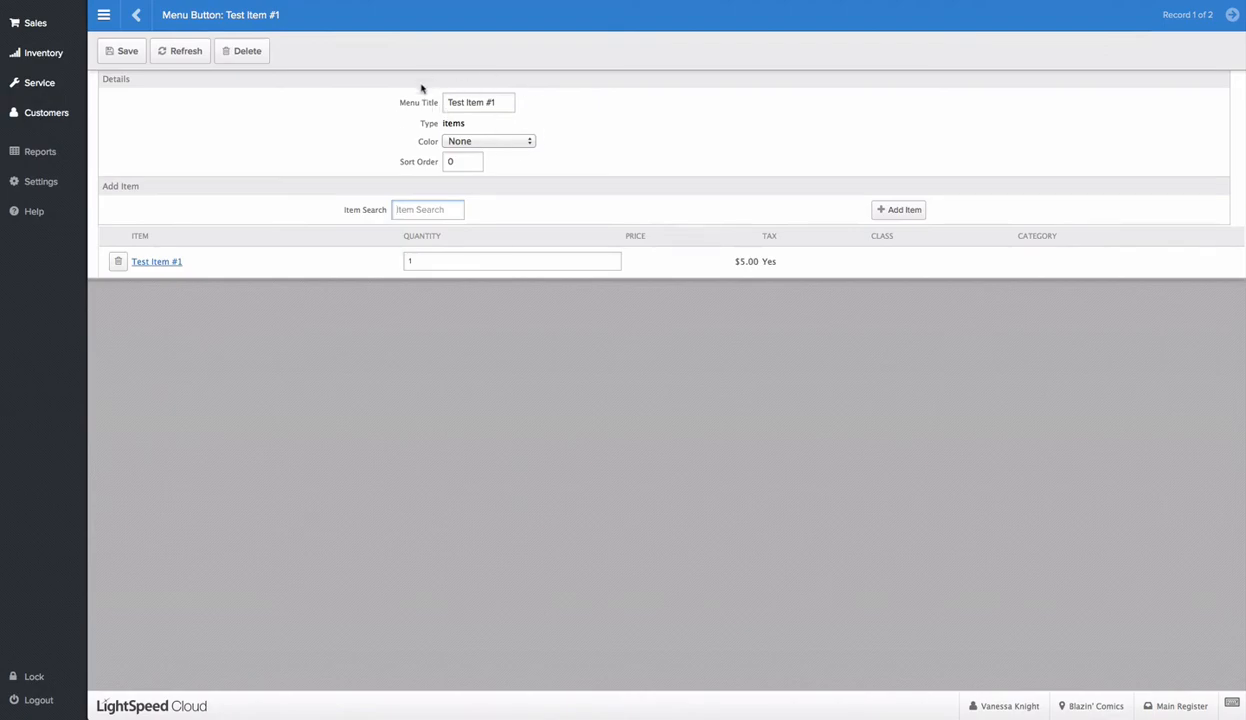
{"action": "left_click", "coordinate": [131, 52]}
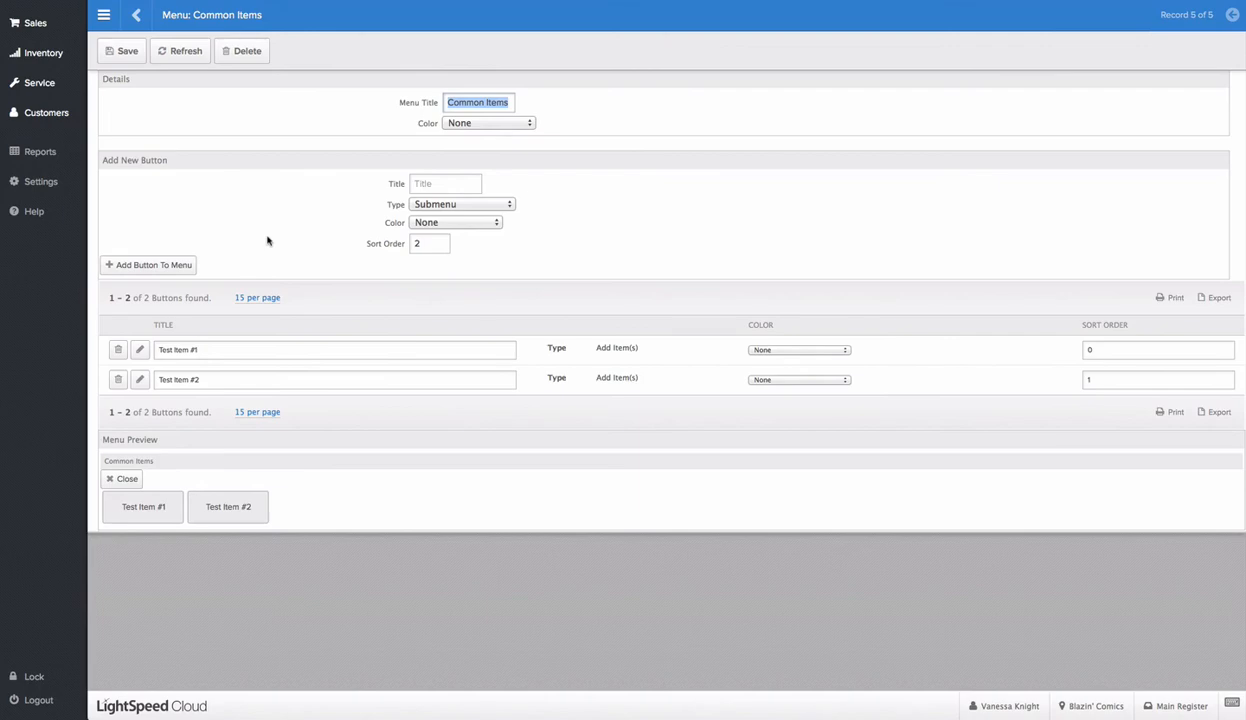
- Link the $15.00 inventory item "Test Item #2" to the Test Item #2 button and save it
{"action": "left_click", "coordinate": [139, 379]}
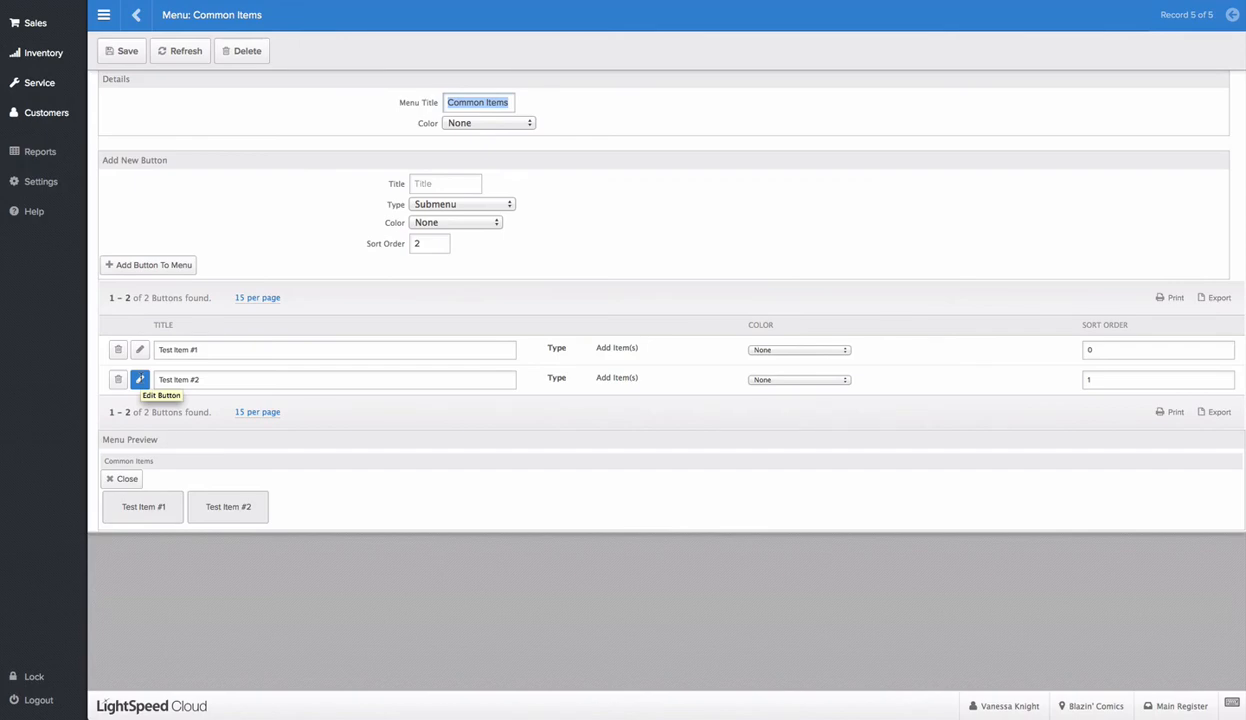
{"action": "left_click", "coordinate": [139, 379]}
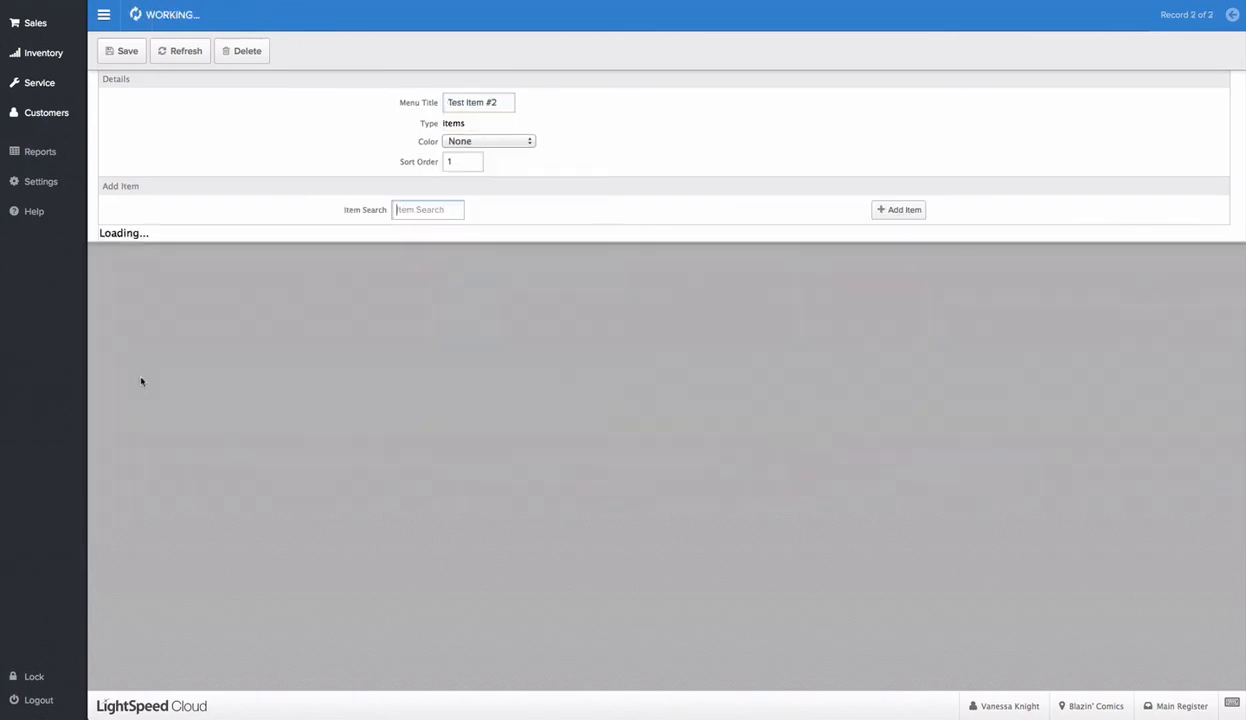
{"action": "left_click", "coordinate": [399, 209]}
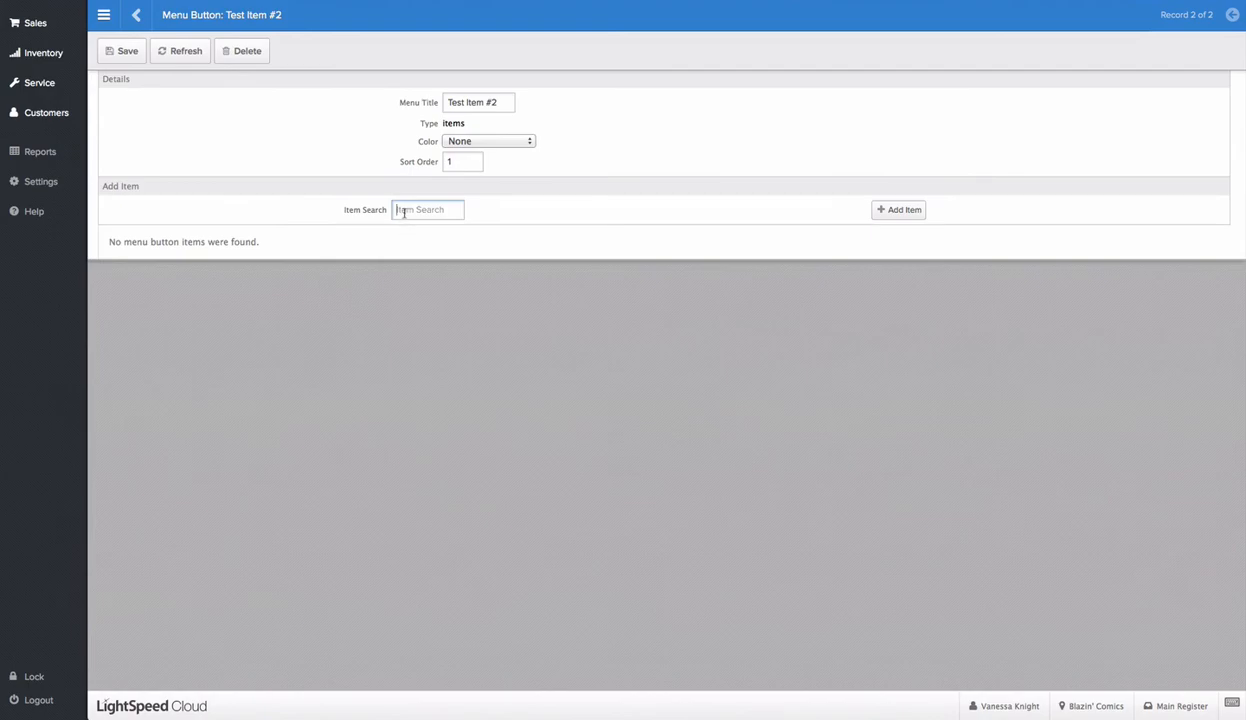
{"action": "type", "text": "Test Item #2"}
{"action": "key", "text": "Return"}
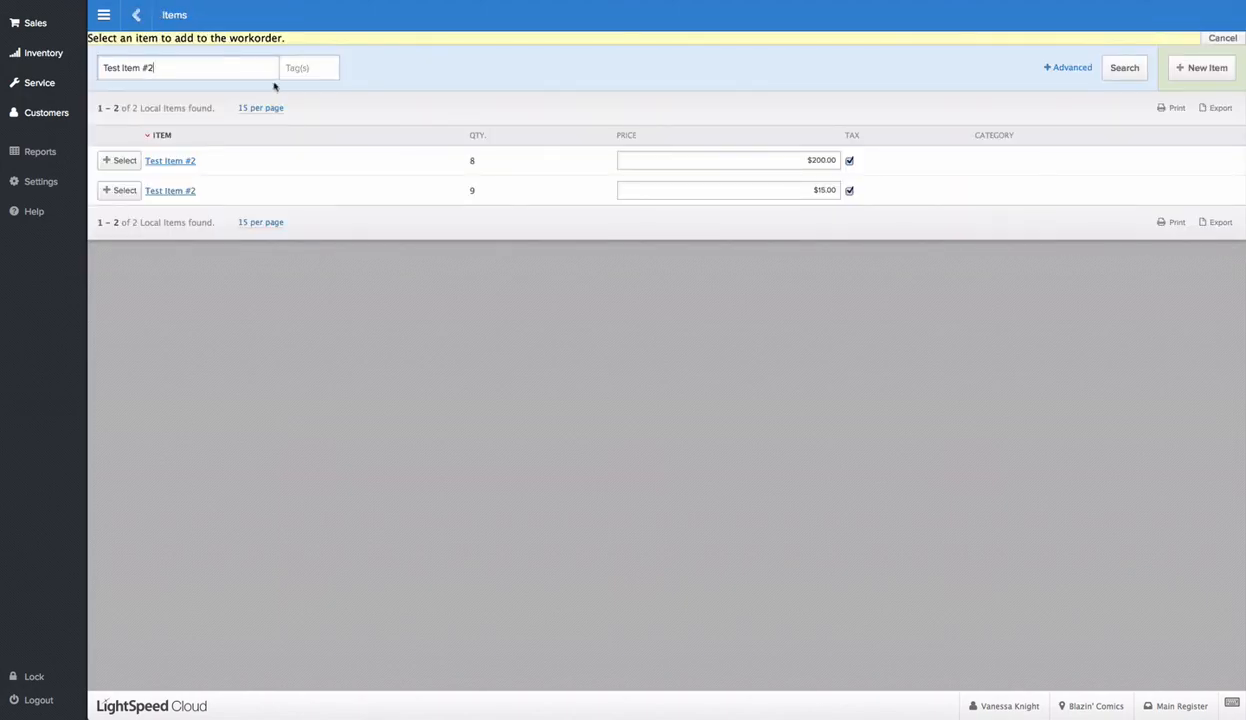
{"action": "left_click", "coordinate": [120, 190]}
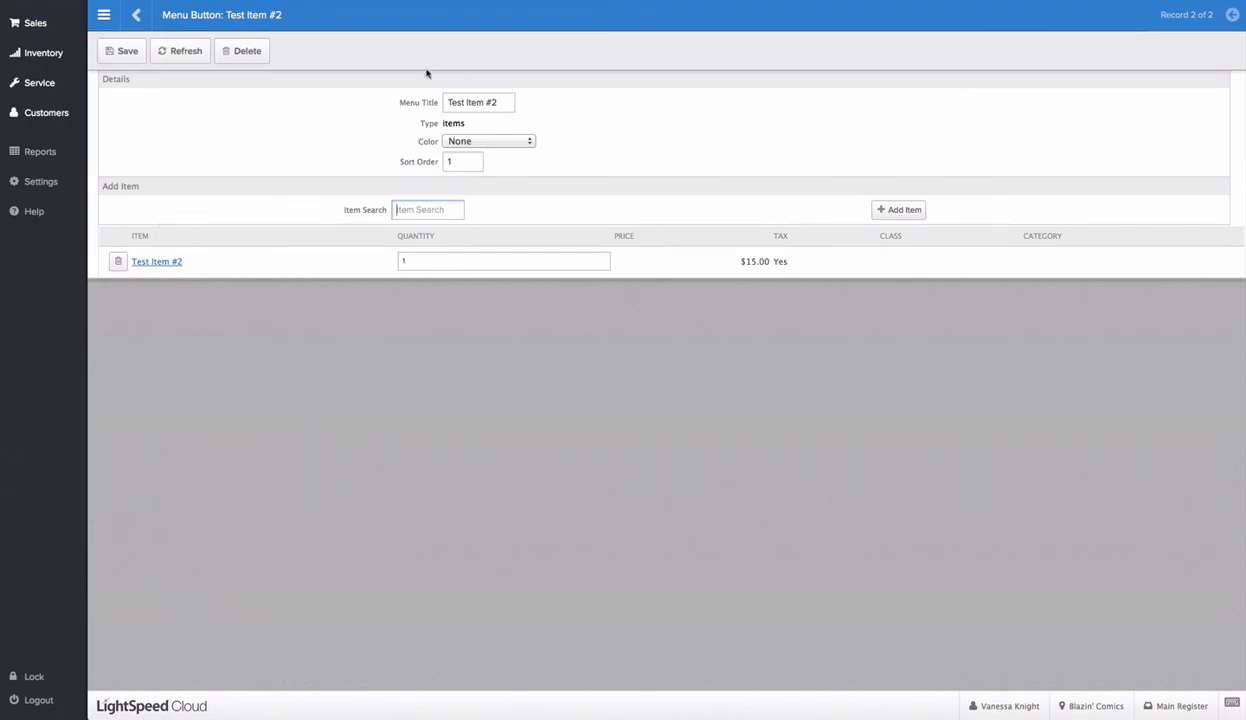
{"action": "left_click", "coordinate": [124, 55]}
- Reopen the Register: Sale Tab custom menu and check the Common button's submenu in the menu preview
{"action": "left_click", "coordinate": [46, 184]}
{"action": "scroll", "coordinate": [430, 374], "scroll_direction": "down", "scroll_amount": 3}
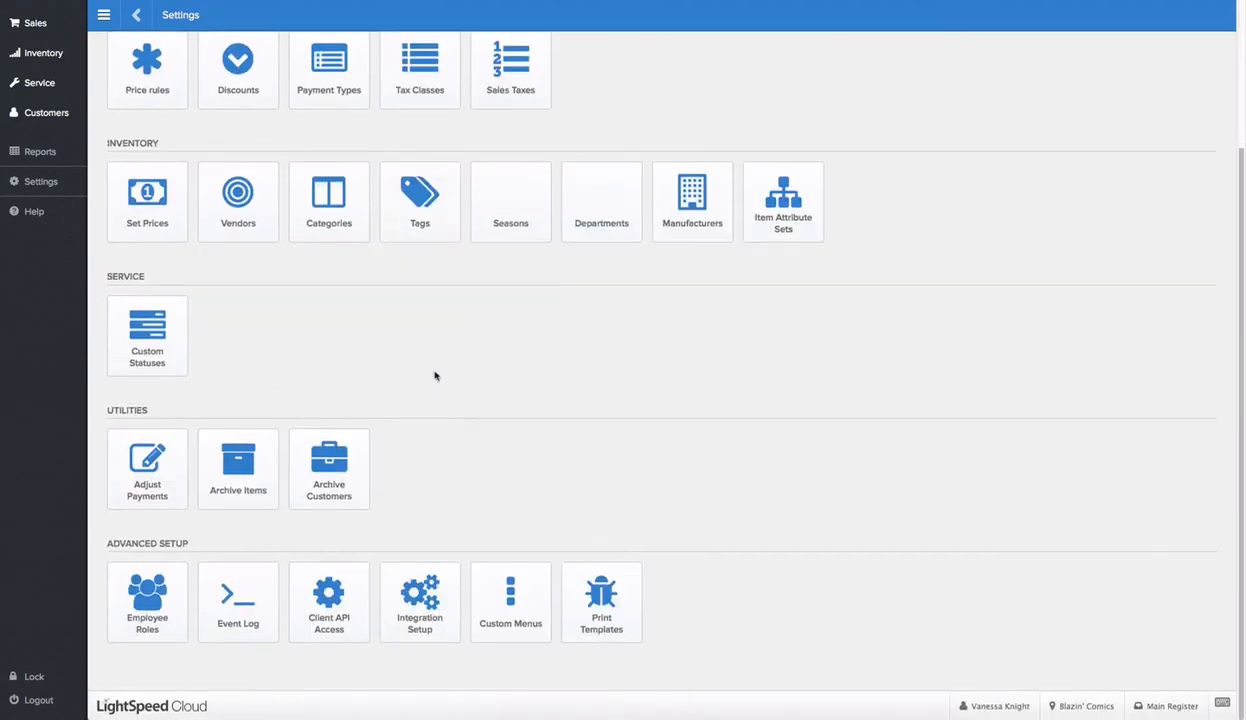
{"action": "left_click", "coordinate": [511, 590]}
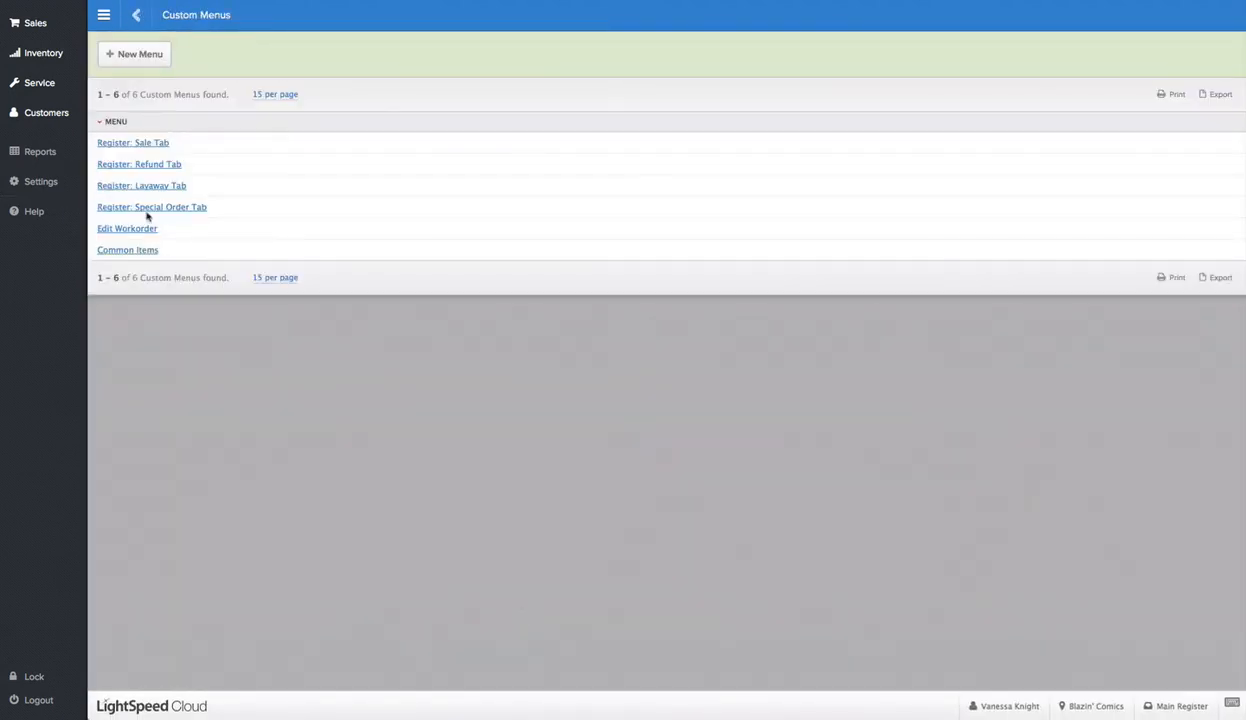
{"action": "left_click", "coordinate": [140, 144]}
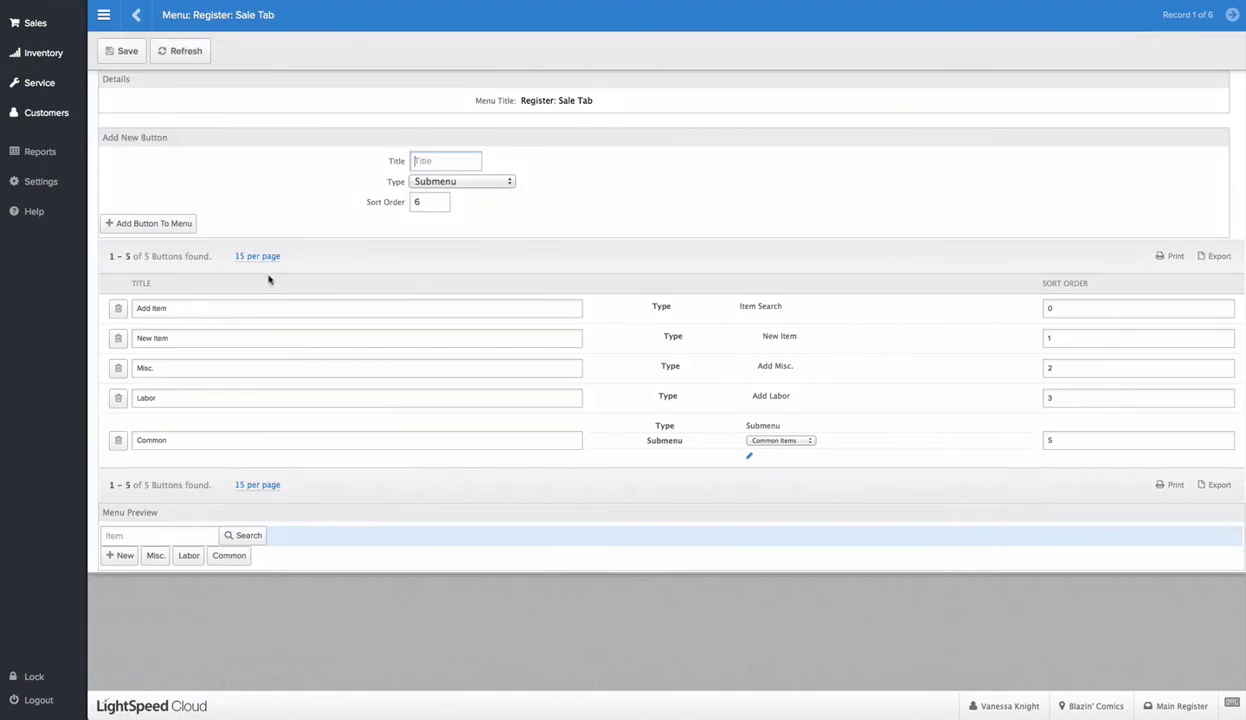
{"action": "left_click", "coordinate": [231, 558]}
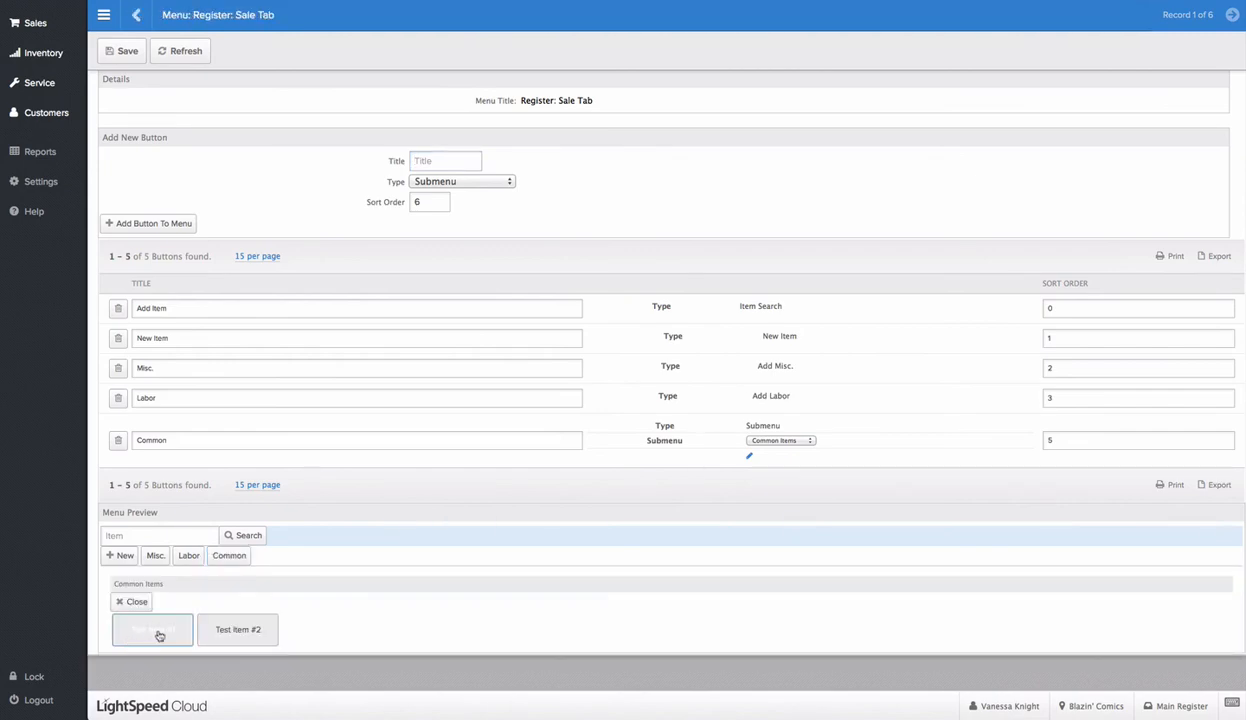
{"action": "mouse_move", "coordinate": [253, 640]}
{"action": "left_mouse_down"}
{"action": "mouse_move", "coordinate": [164, 642]}
{"action": "mouse_move", "coordinate": [270, 617]}
{"action": "mouse_move", "coordinate": [178, 631]}
{"action": "mouse_move", "coordinate": [270, 628]}
{"action": "left_mouse_up"}
- Start a new sale and add Test Item #1 and Test Item #2 from the Common submenu
{"action": "left_click", "coordinate": [37, 23]}
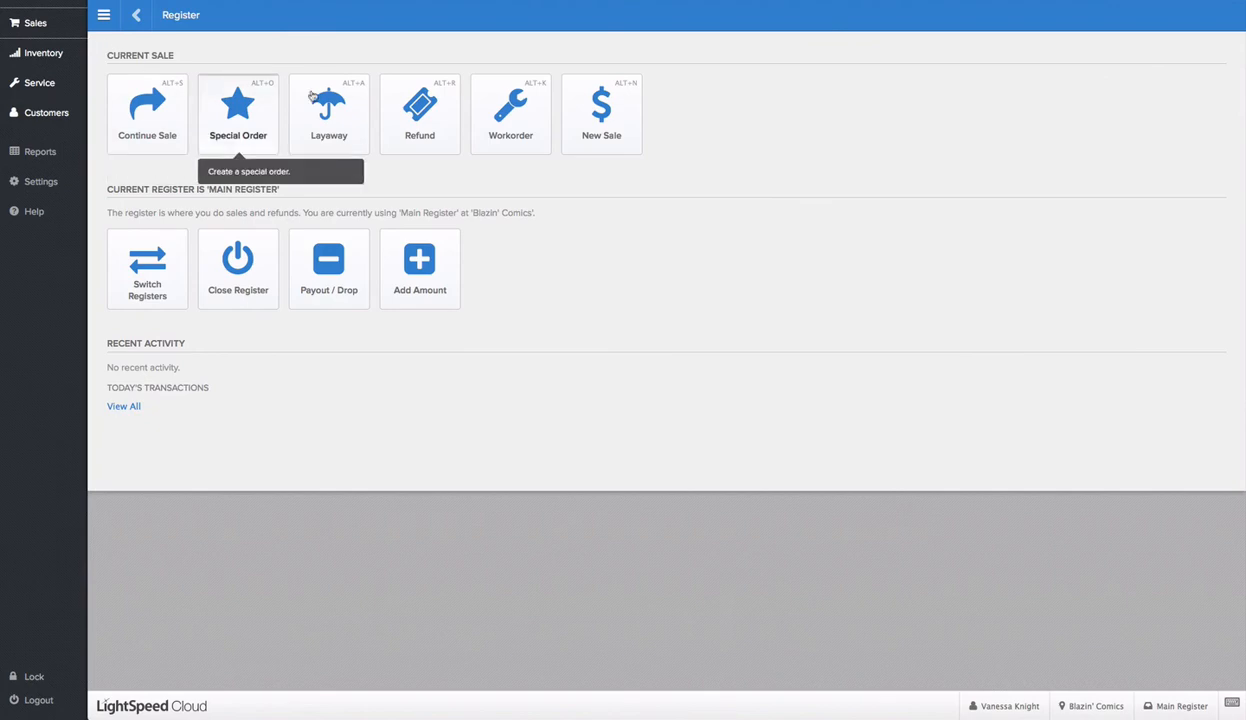
{"action": "left_click", "coordinate": [582, 122]}
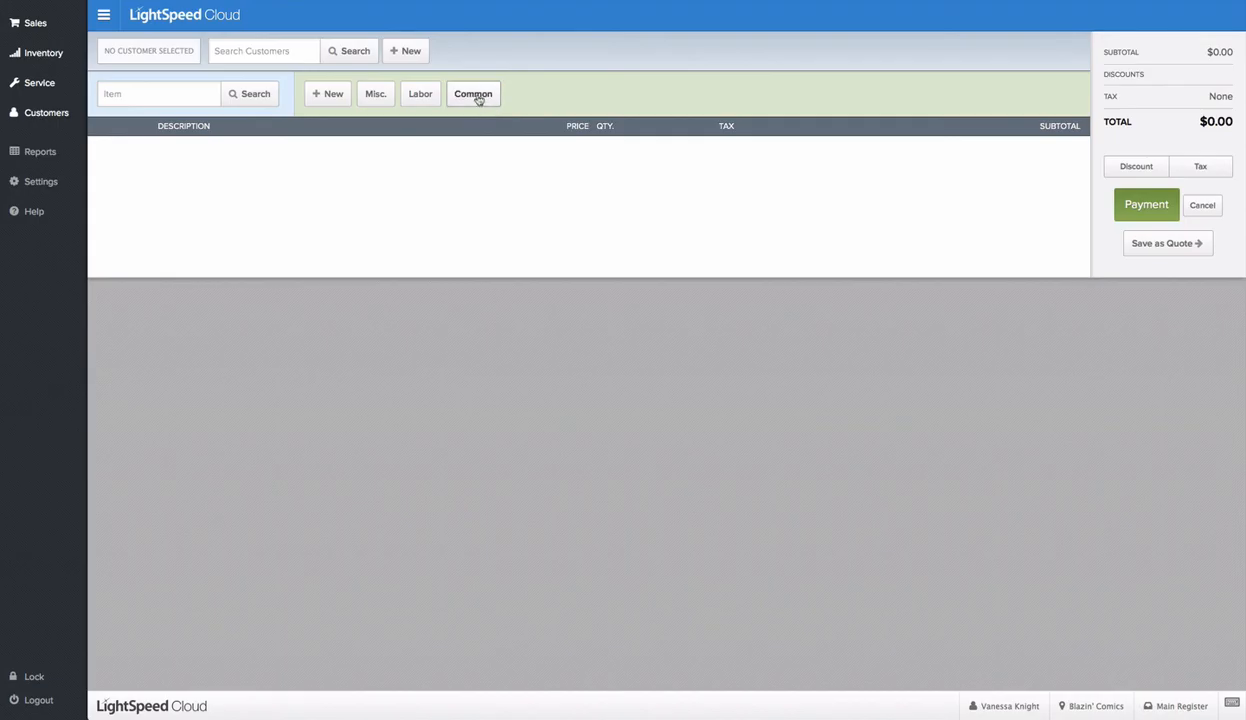
{"action": "left_click", "coordinate": [477, 97]}
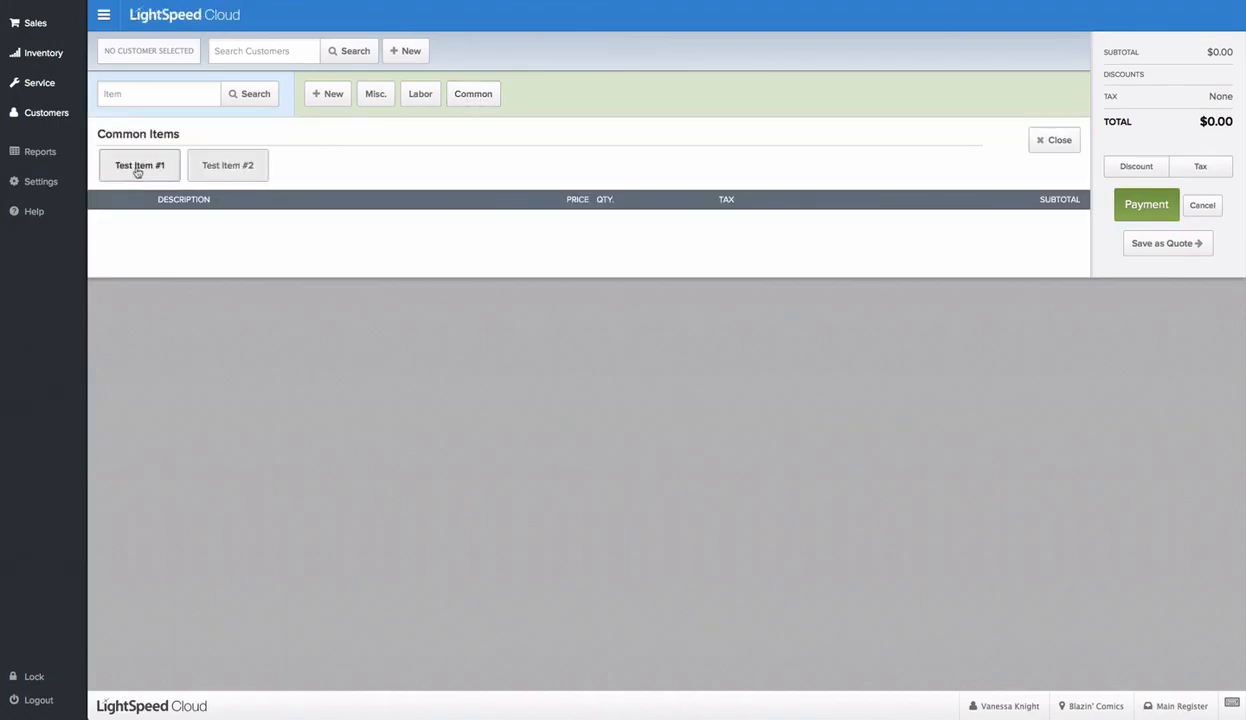
{"action": "left_click", "coordinate": [137, 170]}
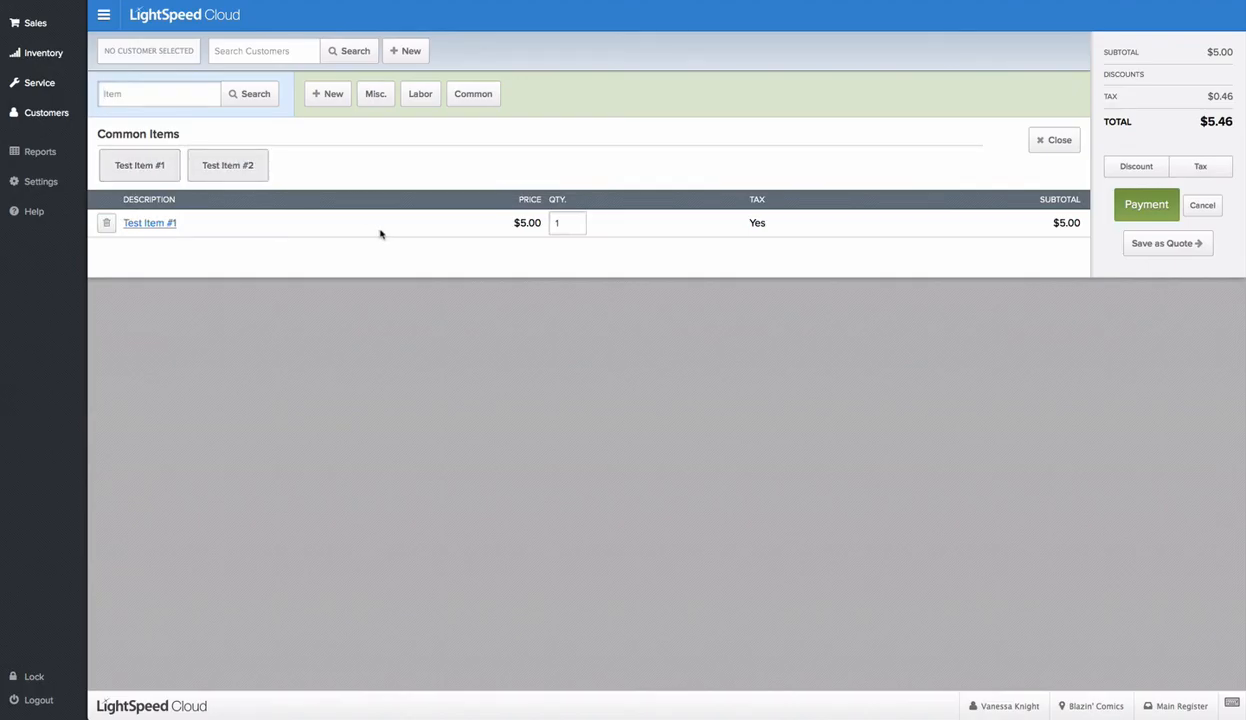
{"action": "left_click", "coordinate": [246, 171]}
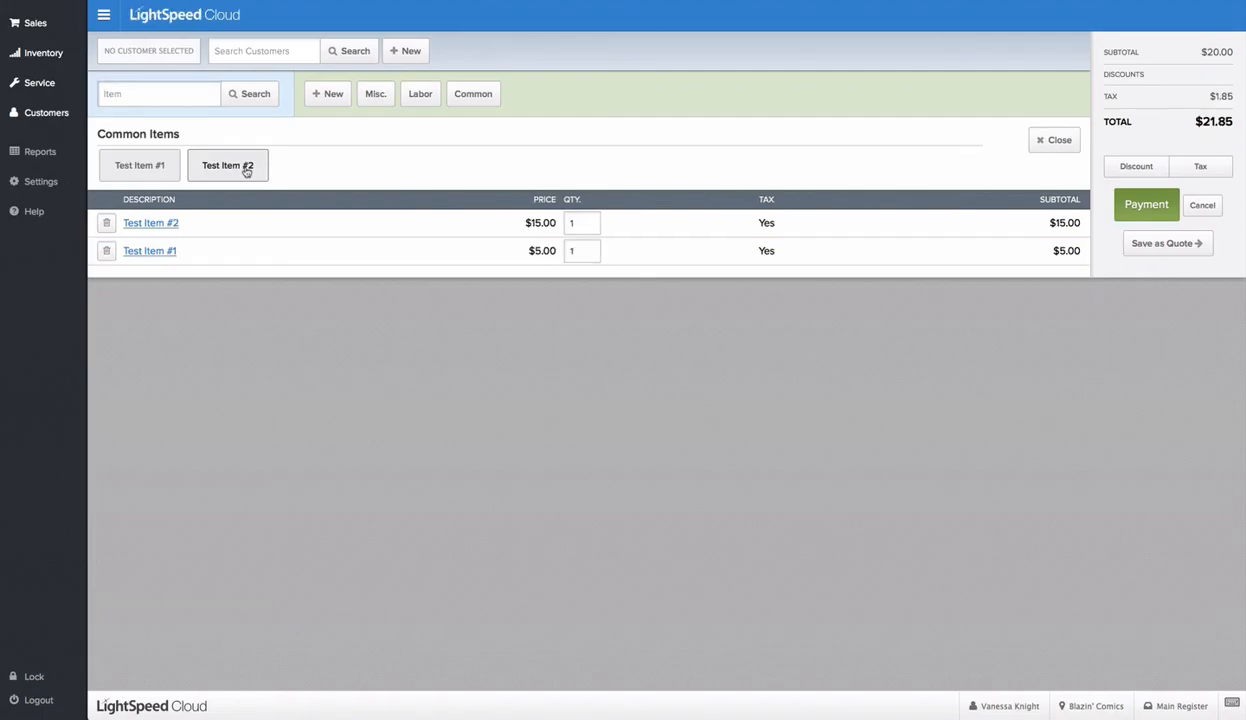